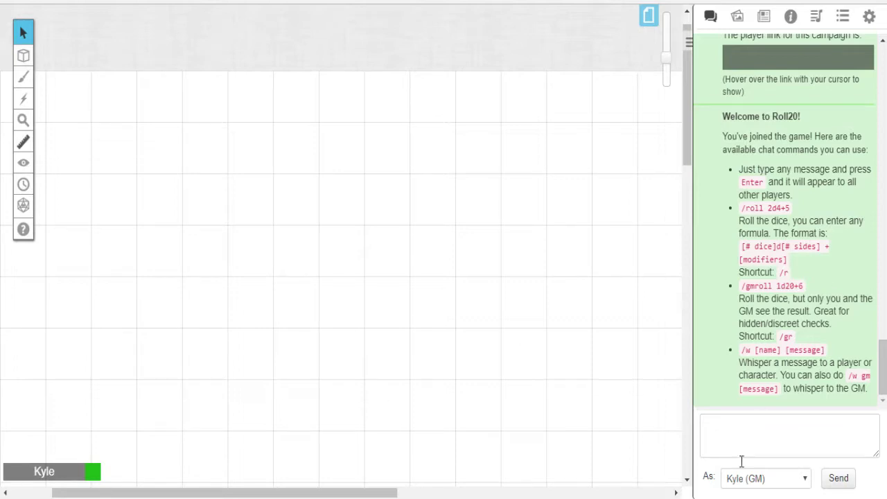
- Place the caret in the Roll20 chat message box
left_click(747, 435)
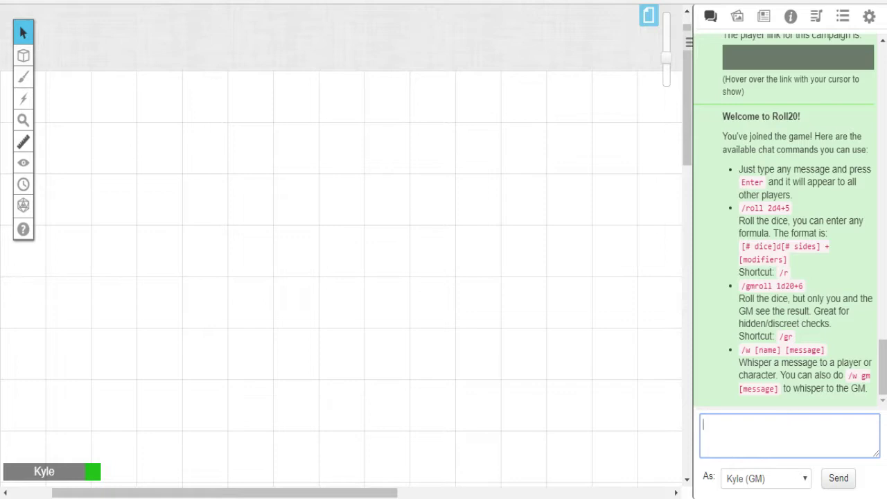
- On GIPHY, search for 'dance' GIFs
left_click(409, 0)
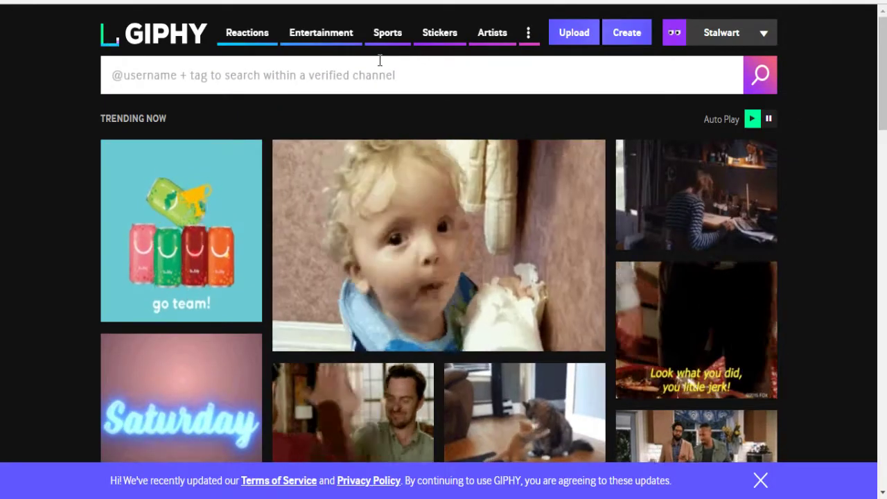
mouse_move(480, 268)
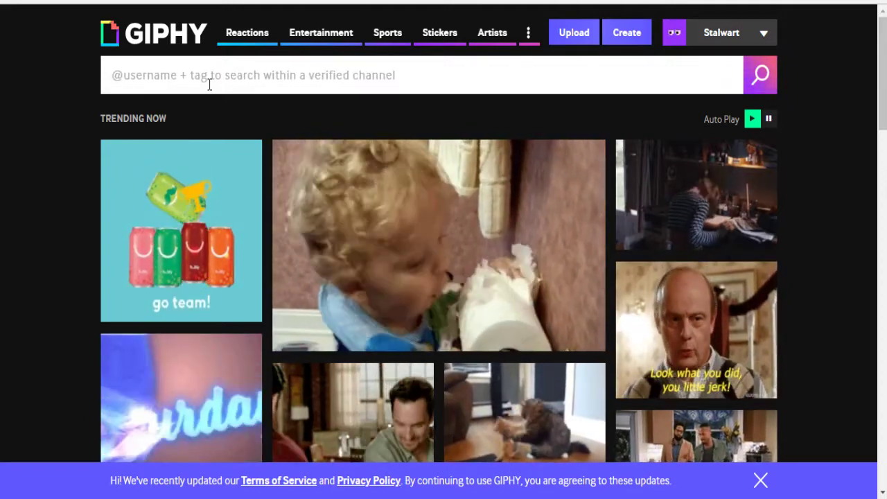
left_click(245, 75)
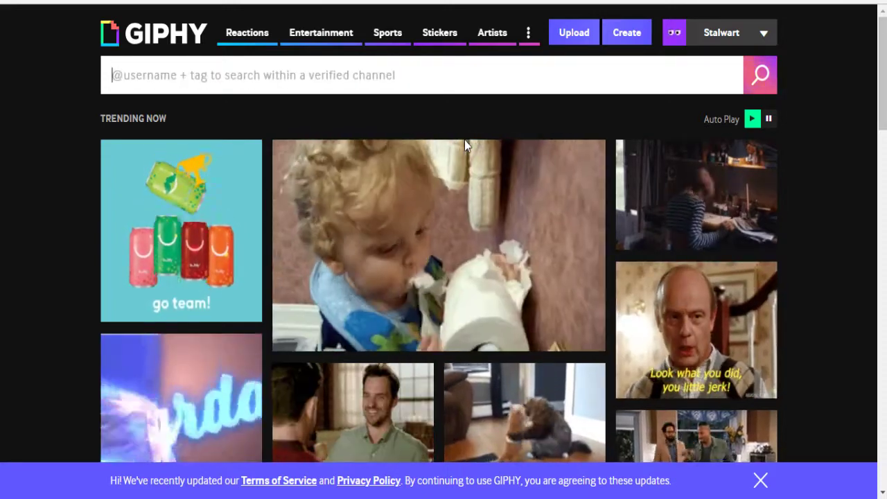
type("dance")
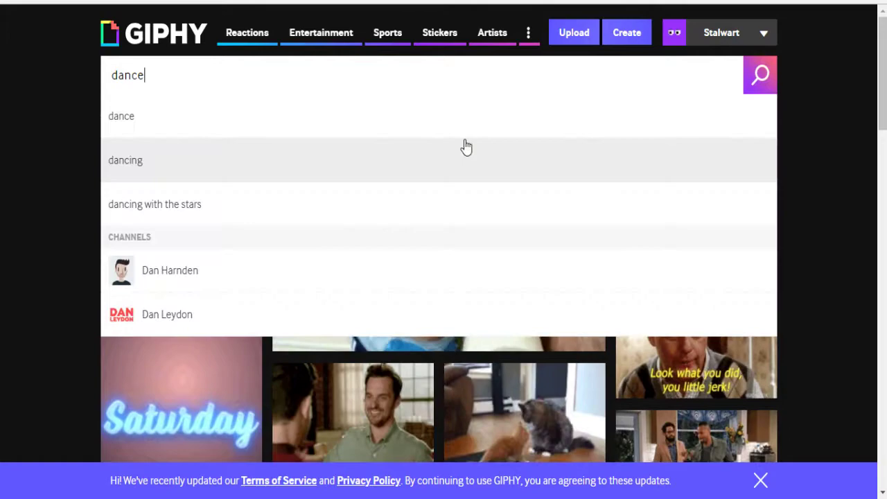
key("Return")
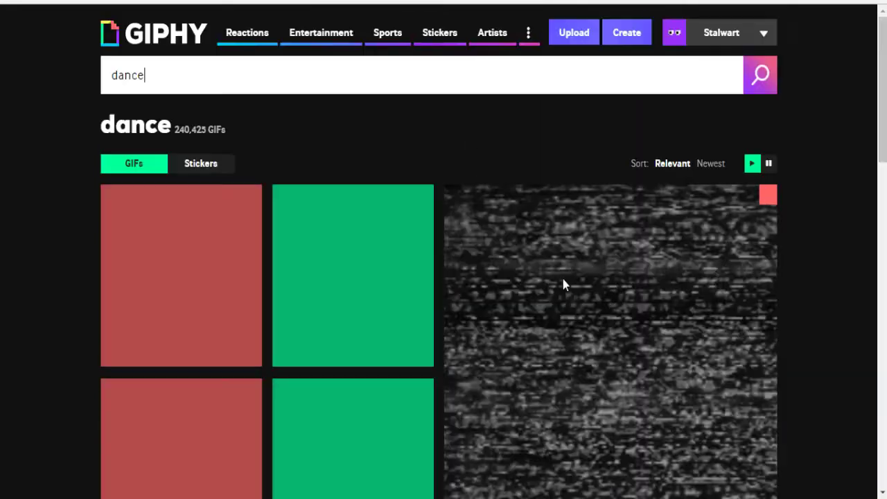
- Copy the dancing-man GIF's link and return to the Roll20 game
scroll(549, 268, "down", 3)
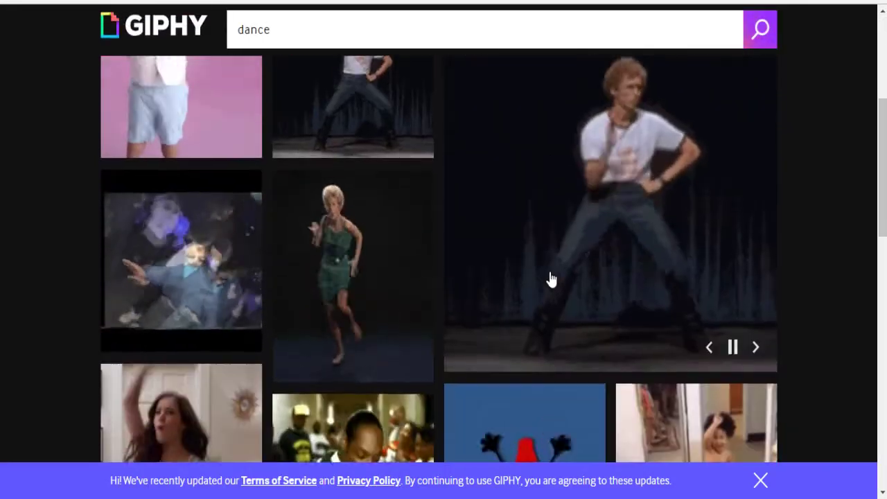
scroll(551, 278, "down", 3)
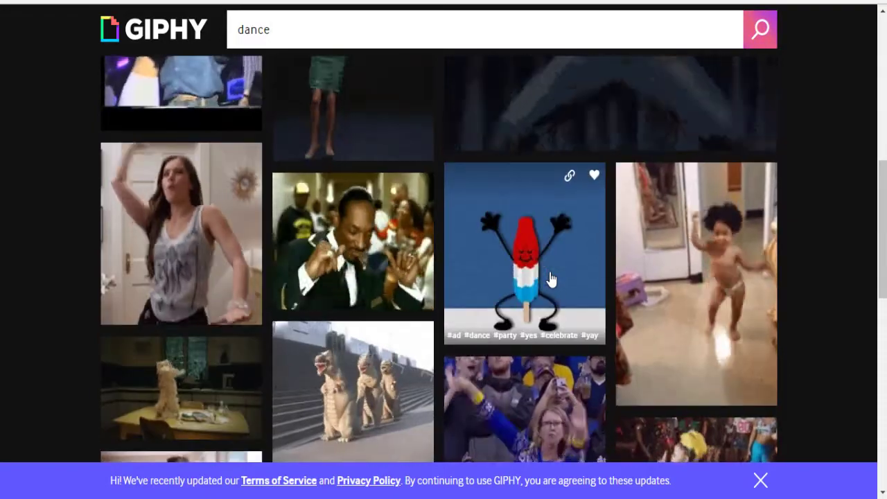
scroll(551, 278, "down", 2)
scroll(551, 279, "down", 2)
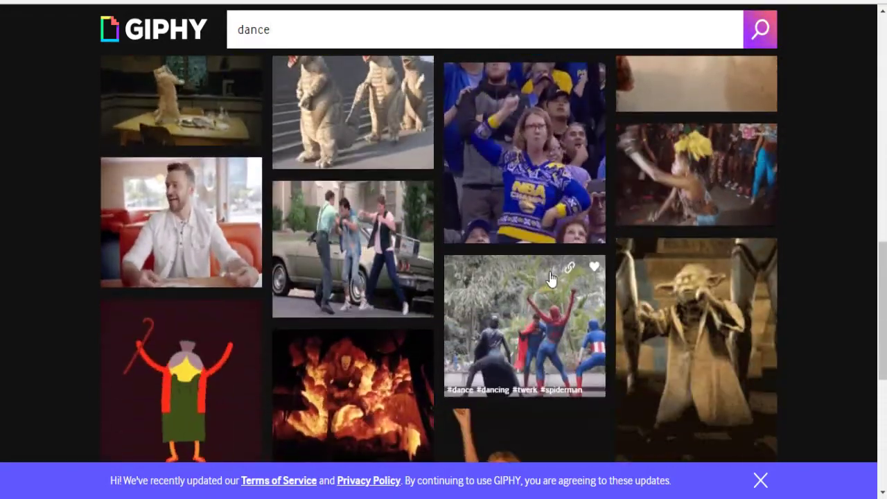
scroll(551, 278, "down", 2)
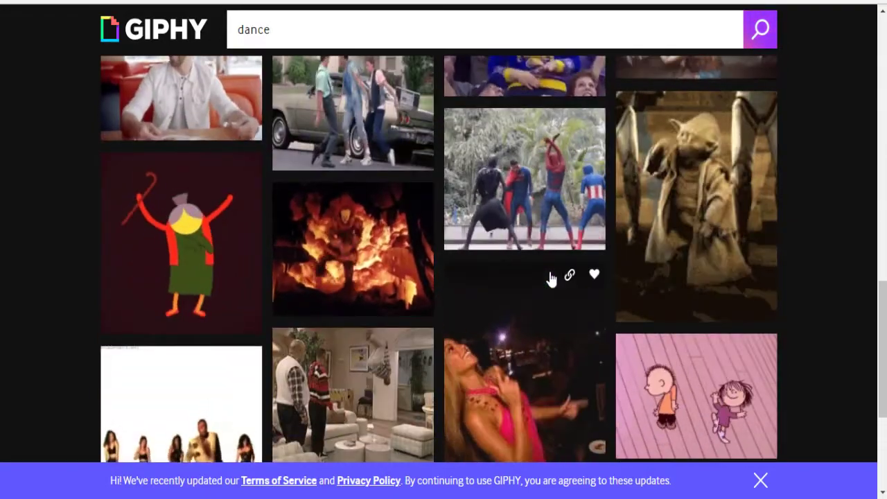
scroll(551, 279, "down", 2)
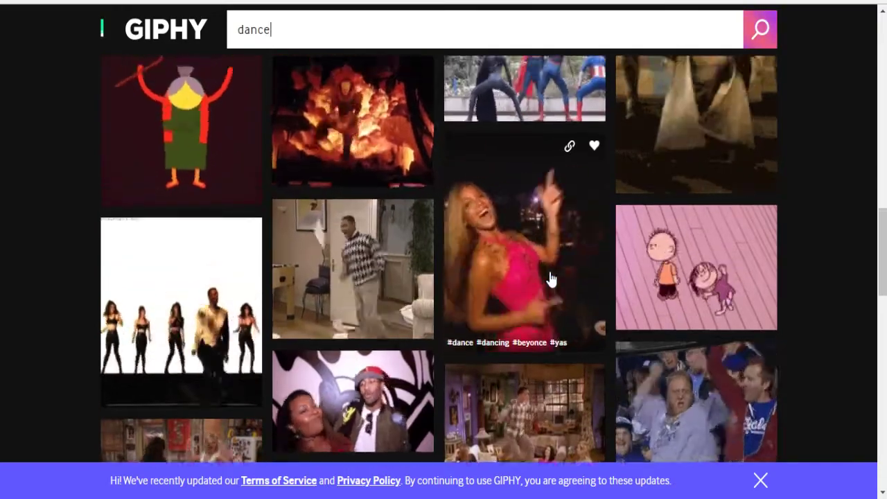
scroll(551, 279, "up", 10)
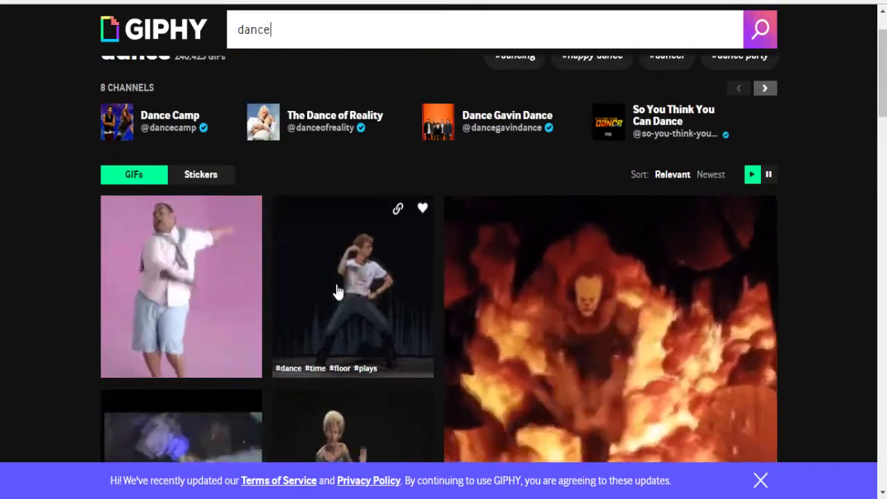
left_click(399, 210)
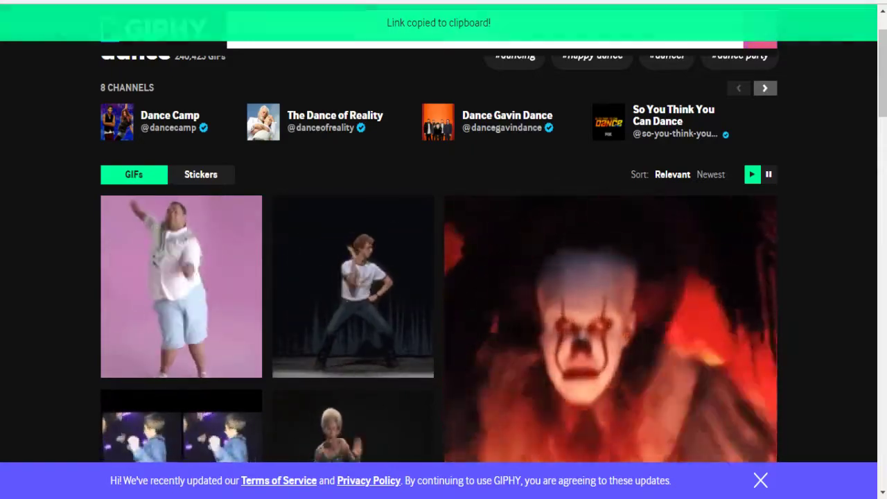
key("ctrl+Tab")
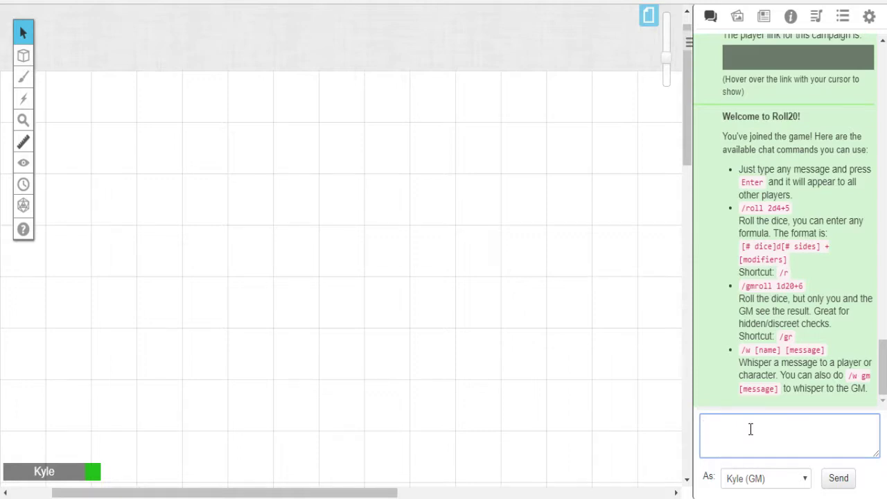
- Post the dancing GIF in chat using the markup [dance](<GIF URL>)
type("[dance](")
key("ctrl+v")
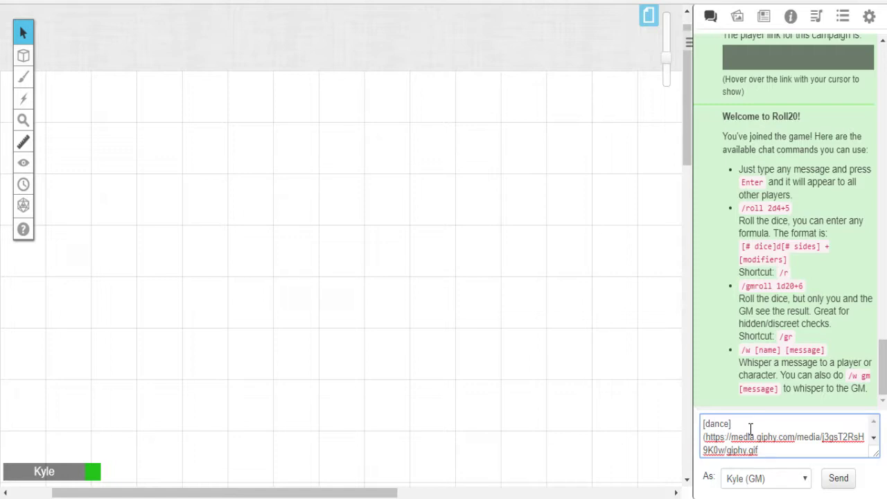
type(")")
key("Return")
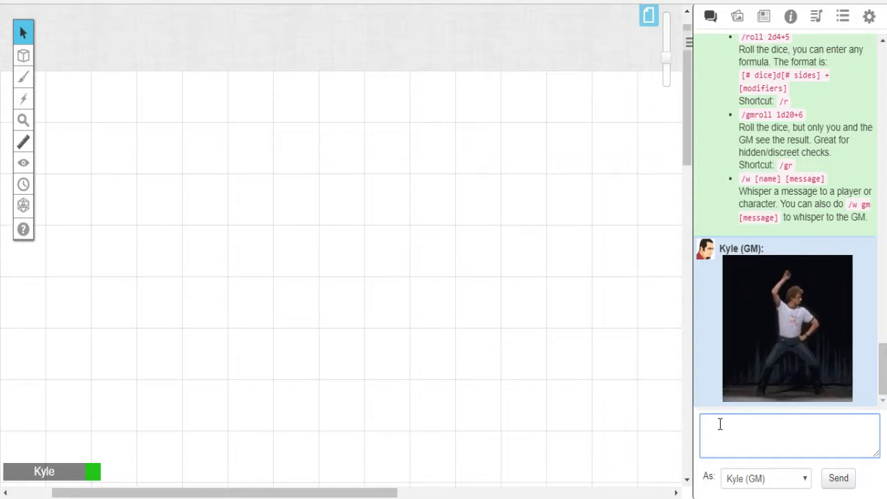
- Send 'wow!!!! I cant believe we made it' with the GIF linked as [yay](<GIF URL>)
type("wow!!! ")
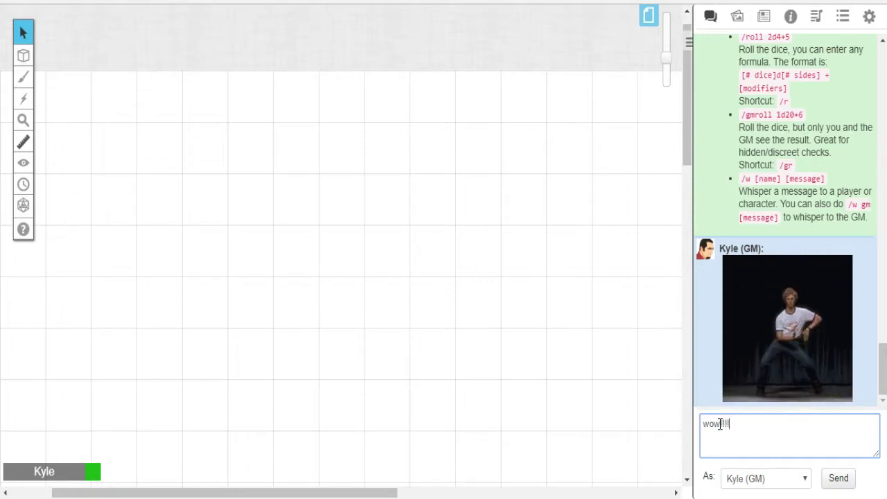
type("!")
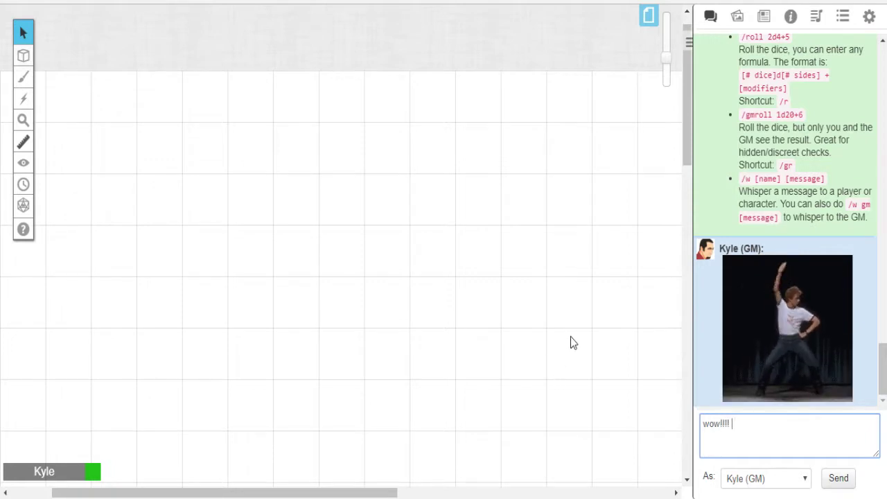
type("I cant be")
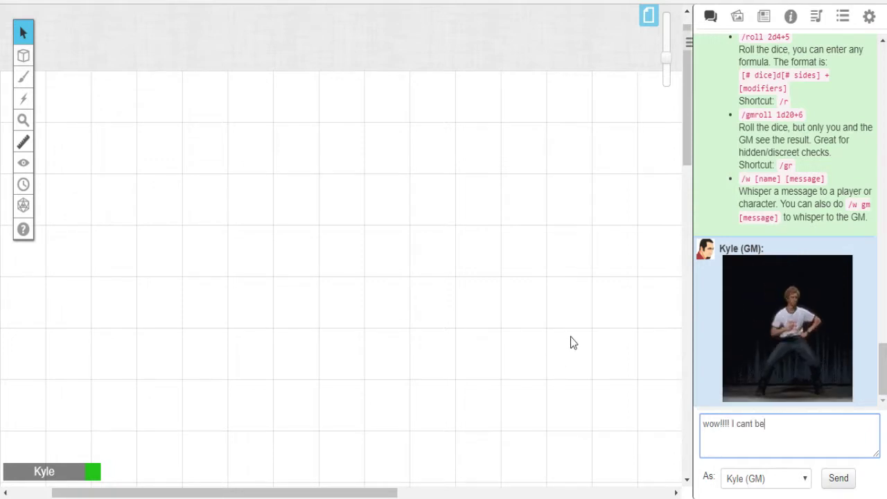
type("lieve w")
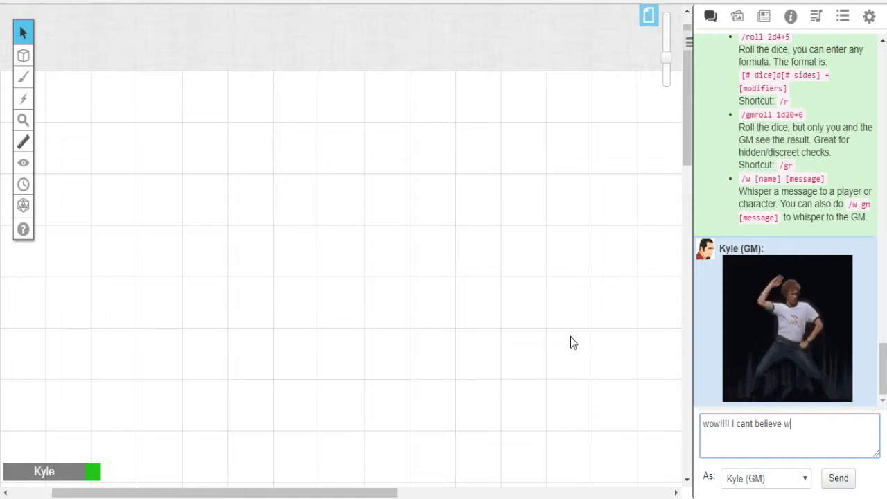
type("e made")
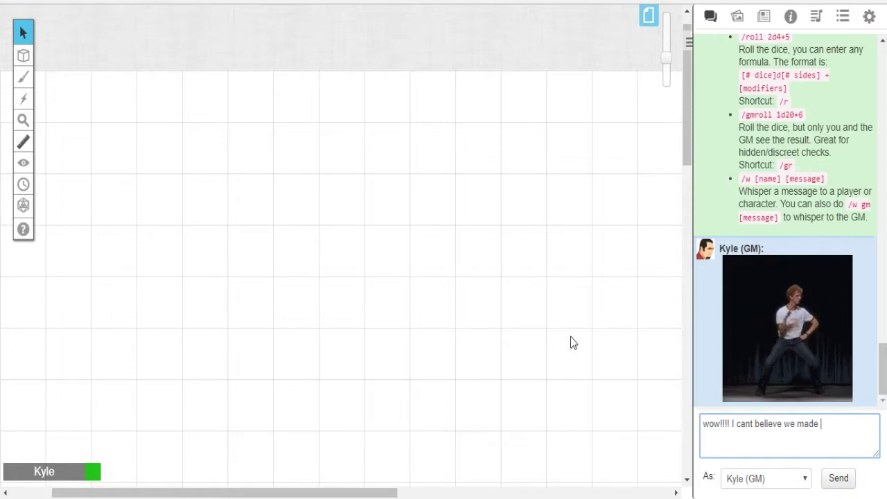
type(" it [")
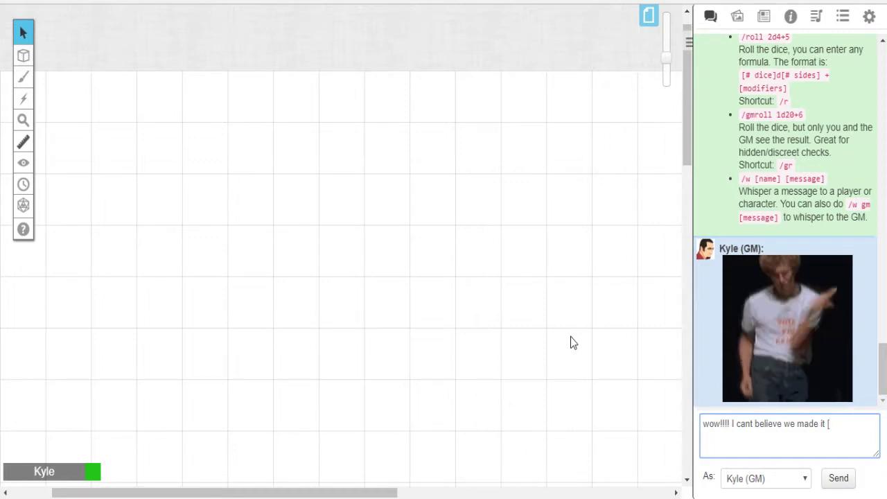
type("yay")
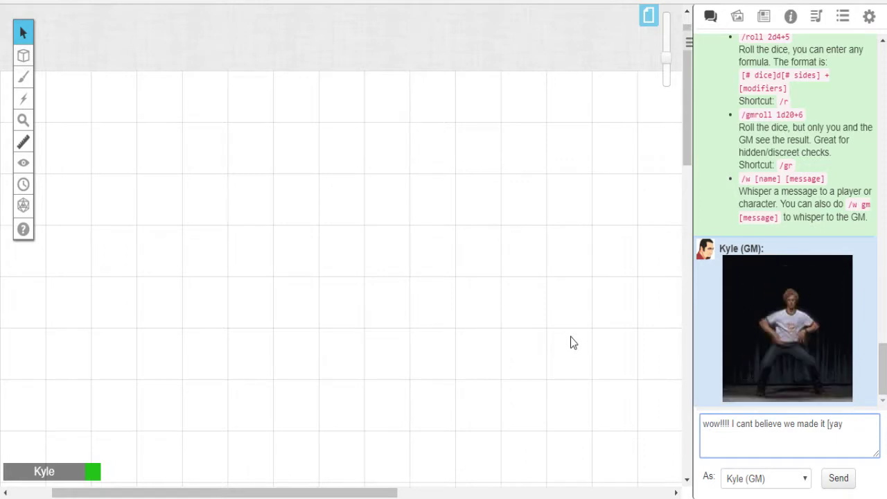
type("]")
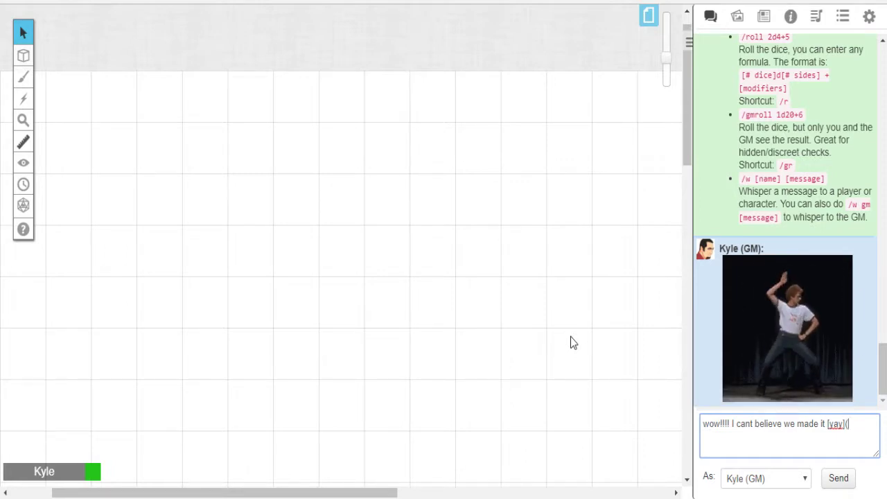
type("(")
key("ctrl+v")
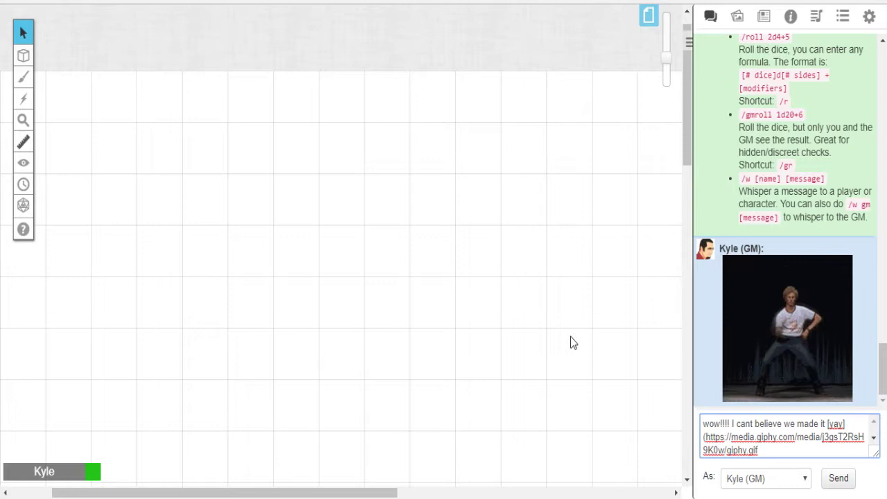
type(")")
key("Return")
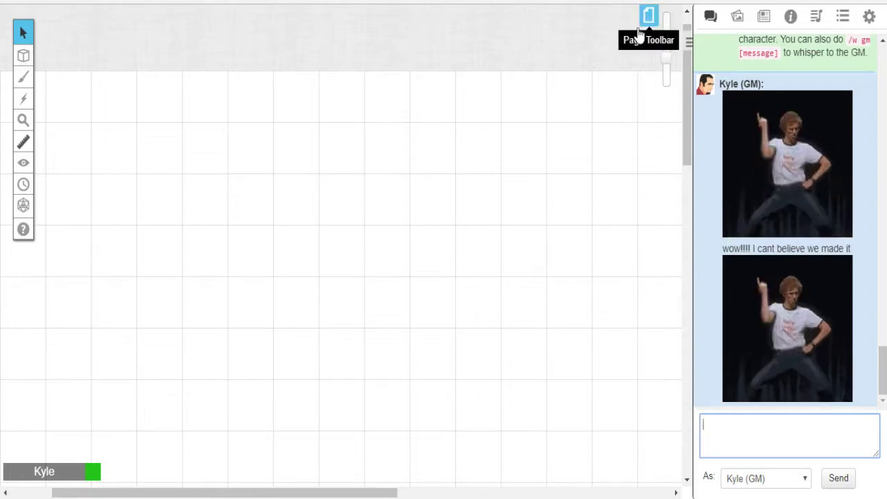
- Open Blones from the Journal on the Character Sheet's spells page, moving the window left
left_click(764, 17)
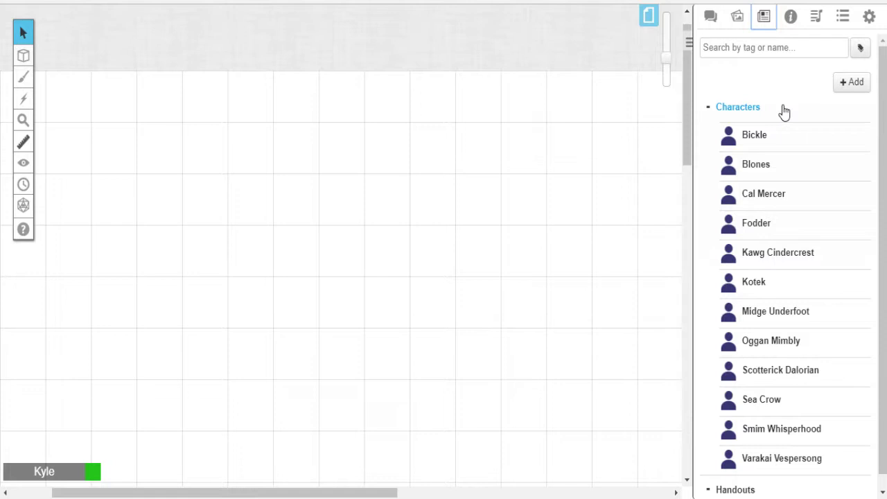
left_click(755, 172)
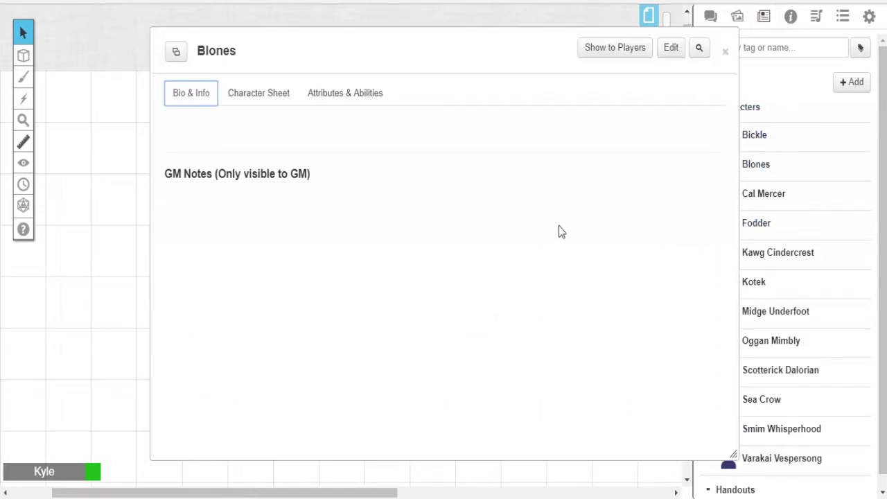
left_click(281, 106)
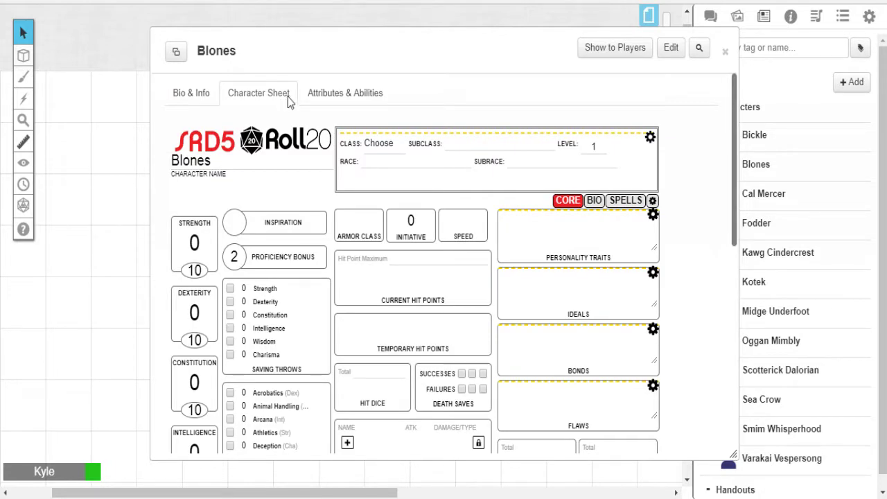
left_click(626, 204)
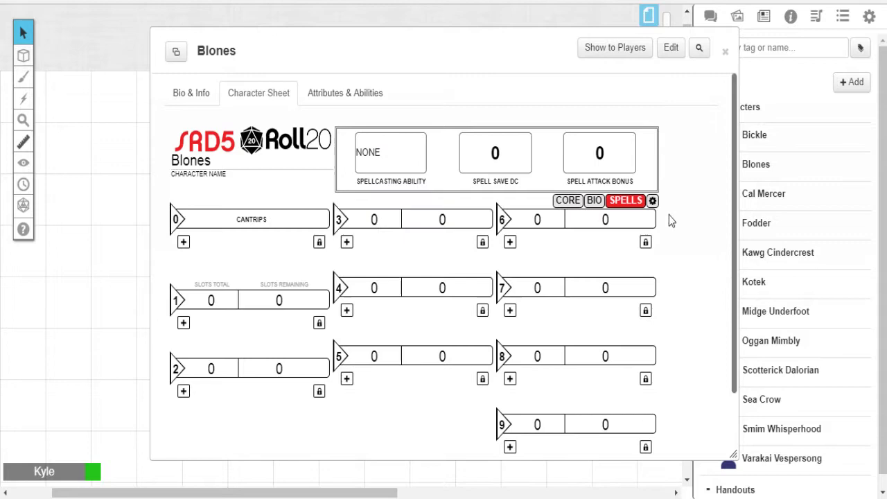
scroll(402, 179, "down", 2)
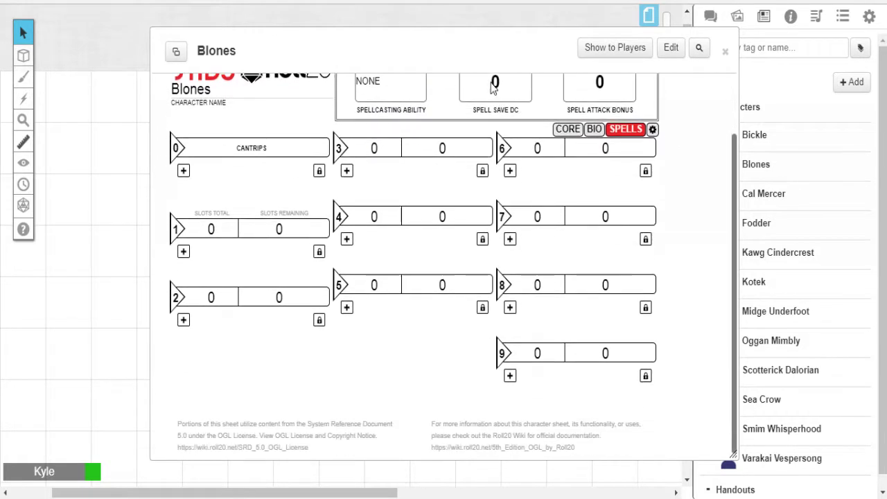
left_click_drag(511, 69, 468, 47)
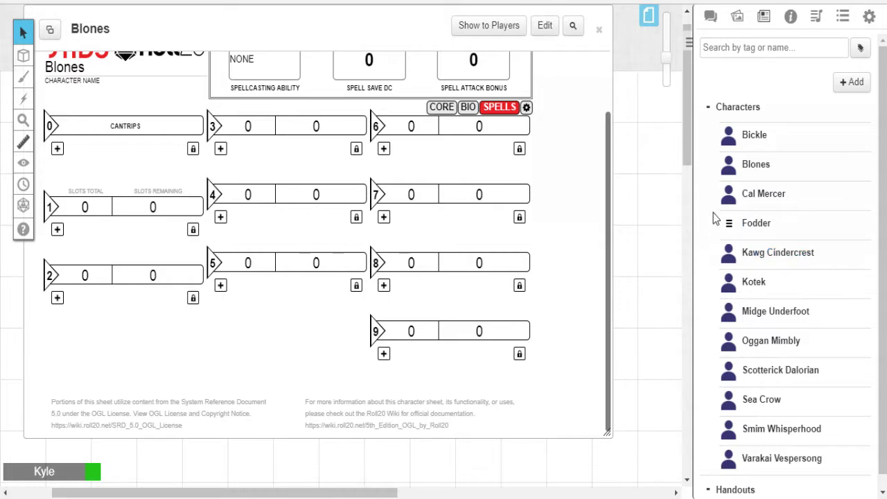
scroll(339, 263, "up", 1)
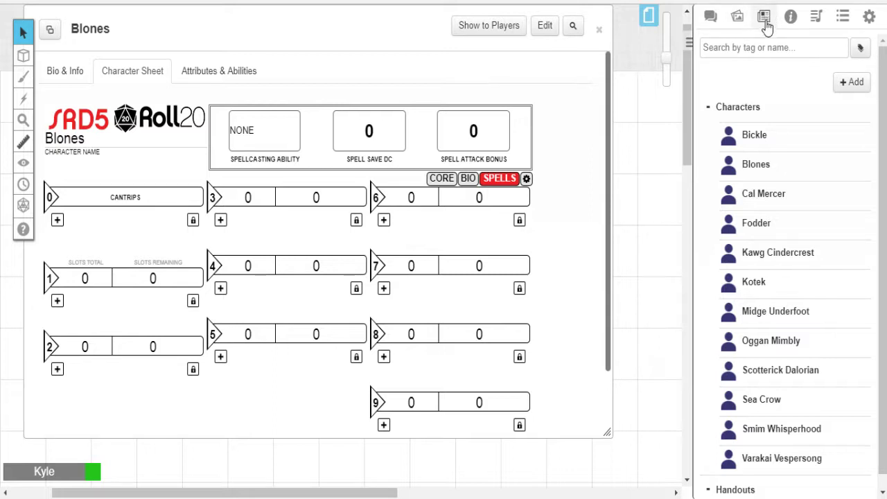
- Find 'counterspell' in the compendium and drag it into Blones's level-3 spells
left_click(791, 17)
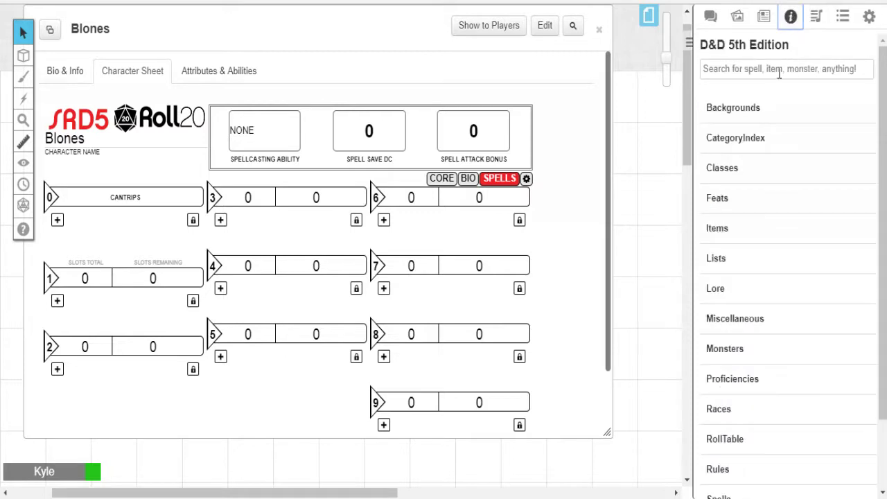
left_click(781, 70)
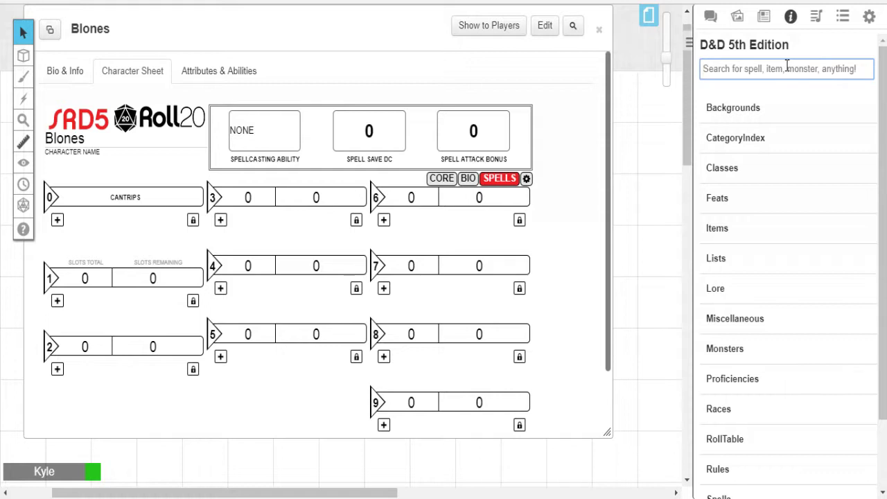
type("counters")
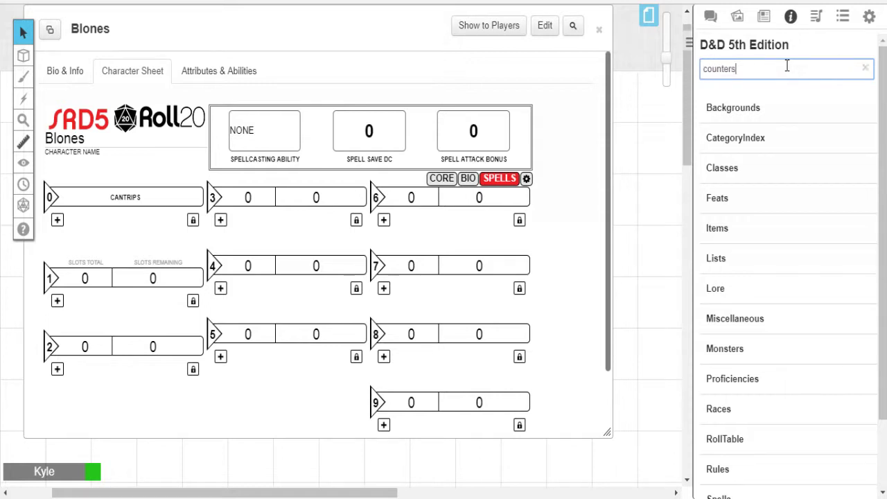
type("pell")
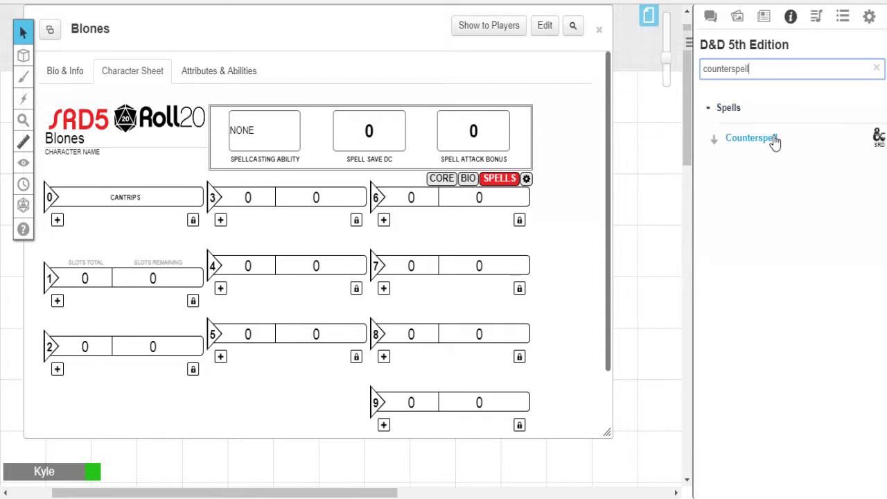
left_click_drag(766, 139, 275, 263)
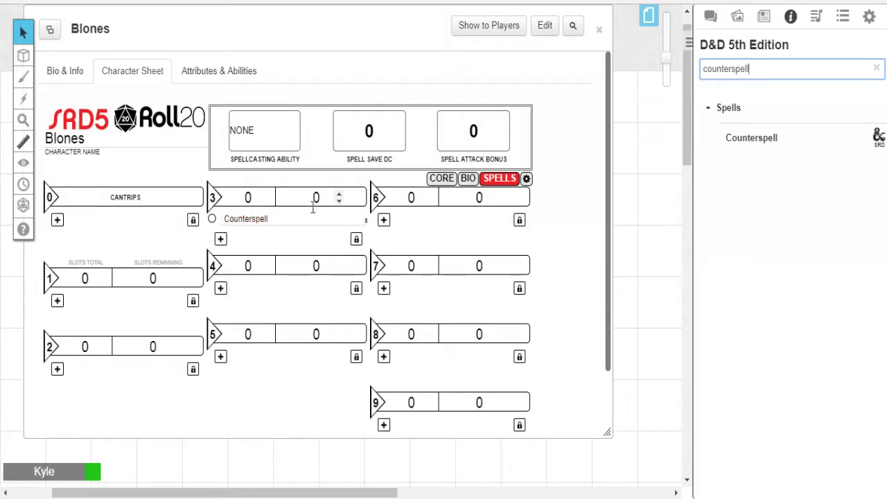
- Expand Counterspell's details for editing
left_click(361, 219)
left_click(361, 217)
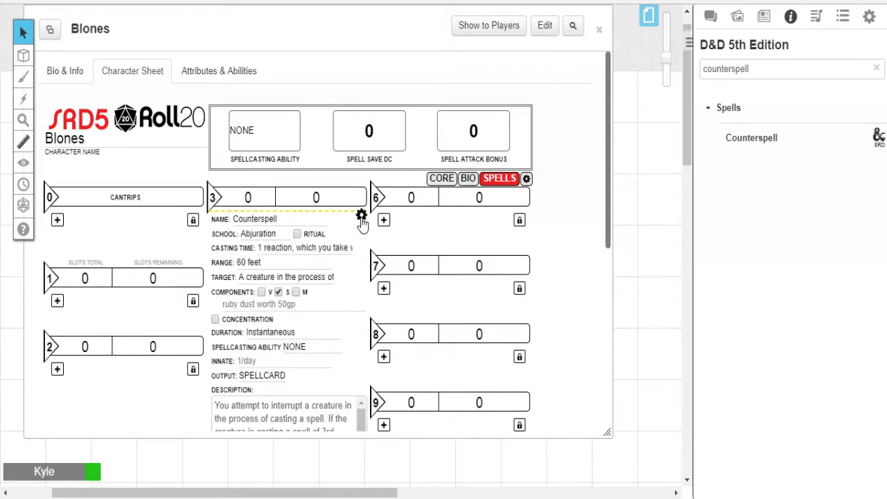
scroll(337, 265, "down", 4)
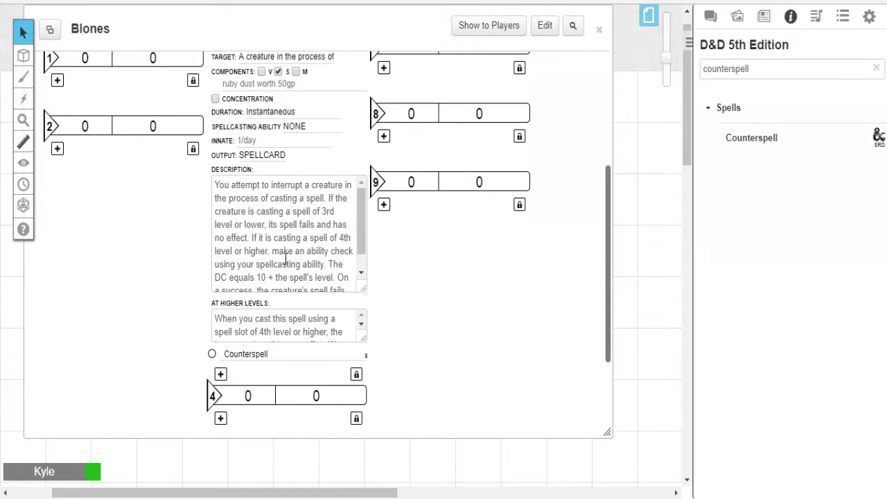
scroll(359, 220, "down", 1)
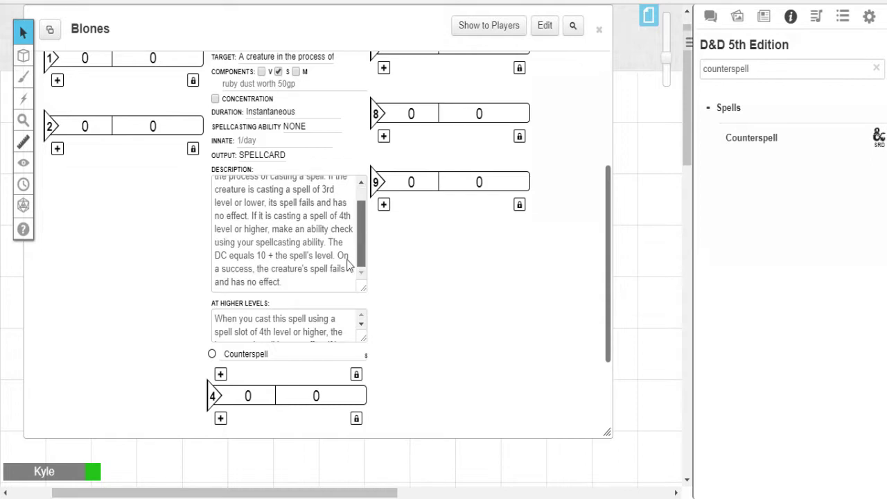
scroll(359, 221, "up", 1)
- Add two blank lines after the end of Counterspell's description
left_click(319, 222)
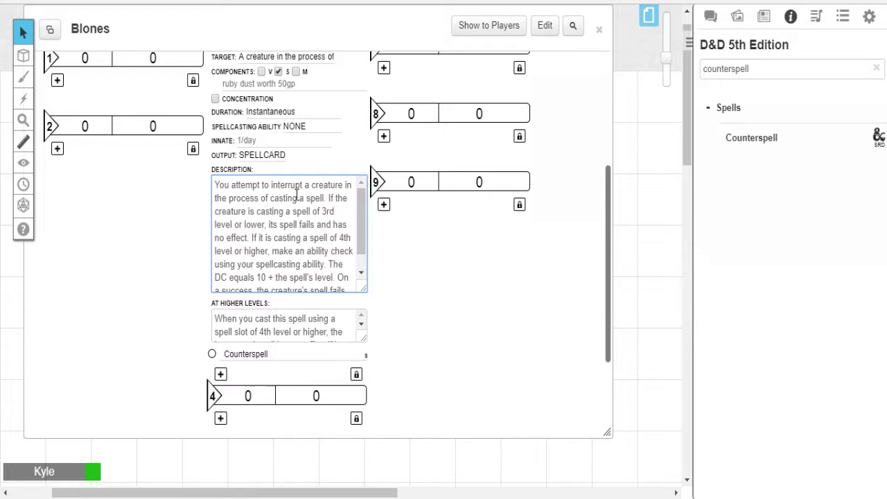
left_click_drag(214, 196, 326, 284)
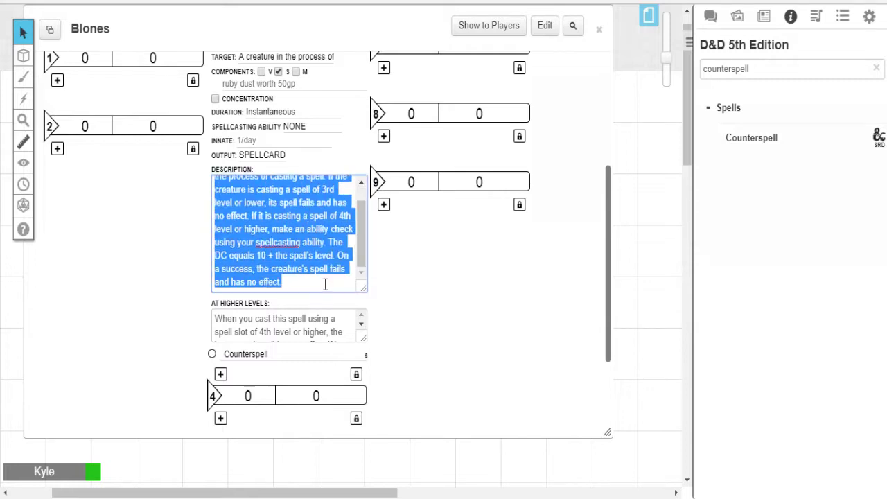
scroll(313, 224, "up", 1)
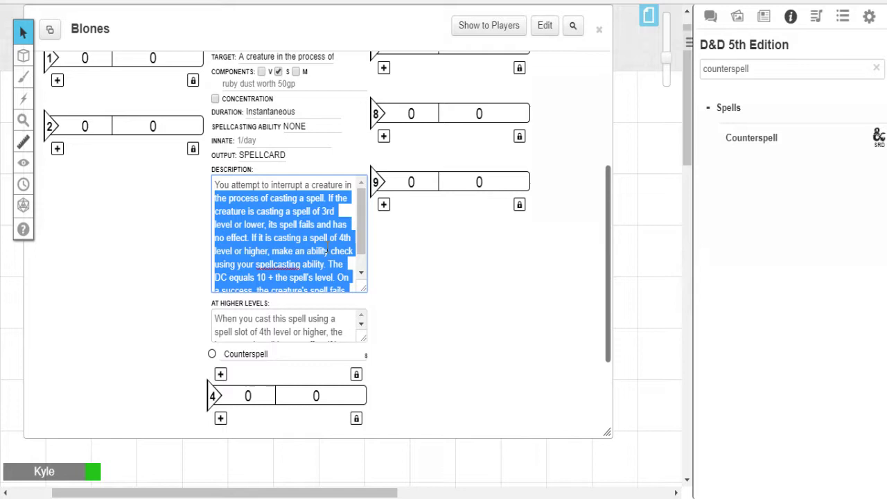
scroll(331, 238, "down", 1)
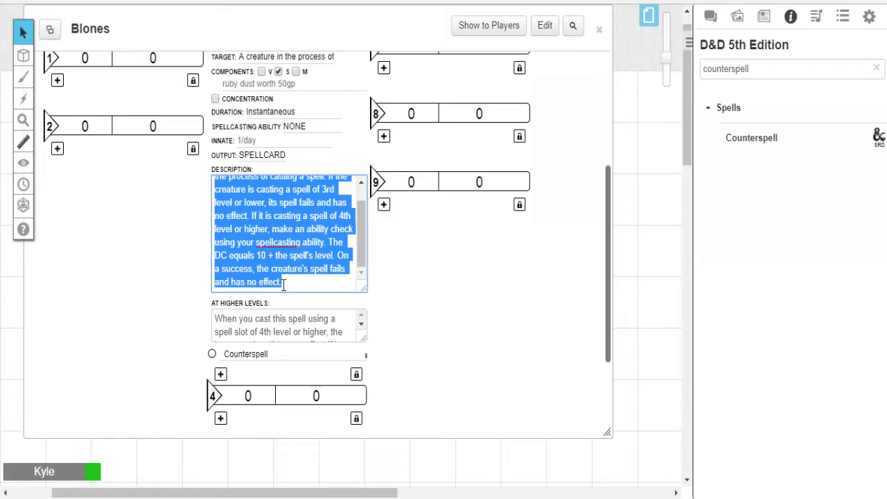
left_click(318, 281)
scroll(336, 281, "up", 1)
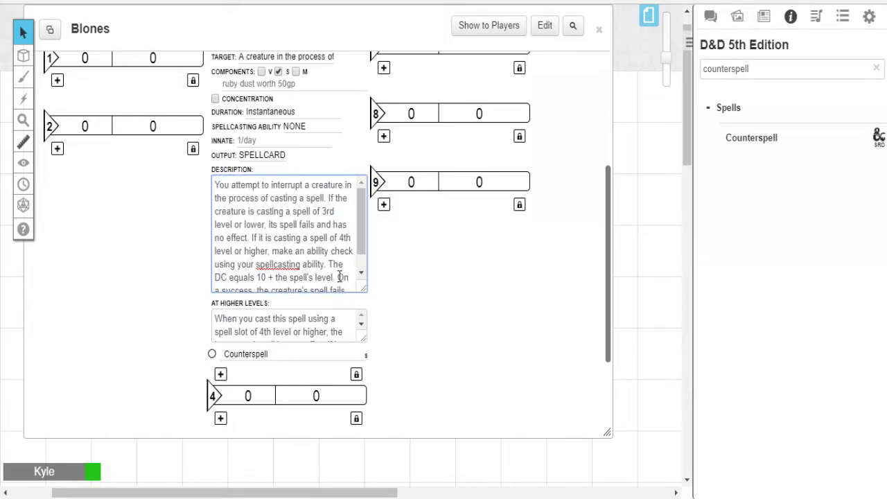
scroll(339, 277, "down", 1)
key("Return")
key("Return")
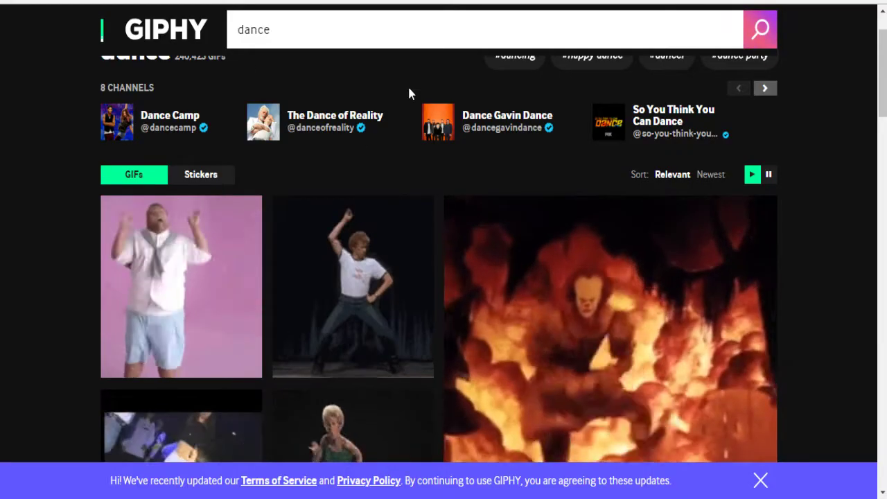
- Replace the GIPHY search with 'no' and run it
left_click_drag(293, 28, 147, 20)
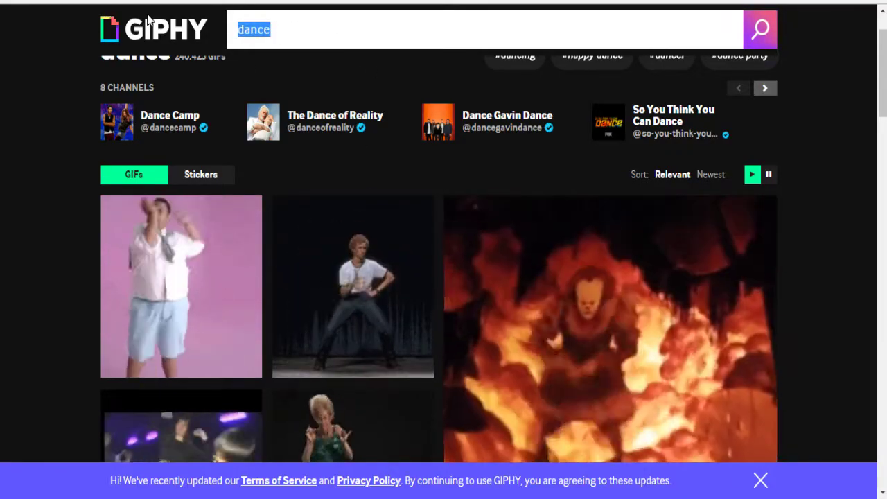
key("BackSpace")
type("nbo")
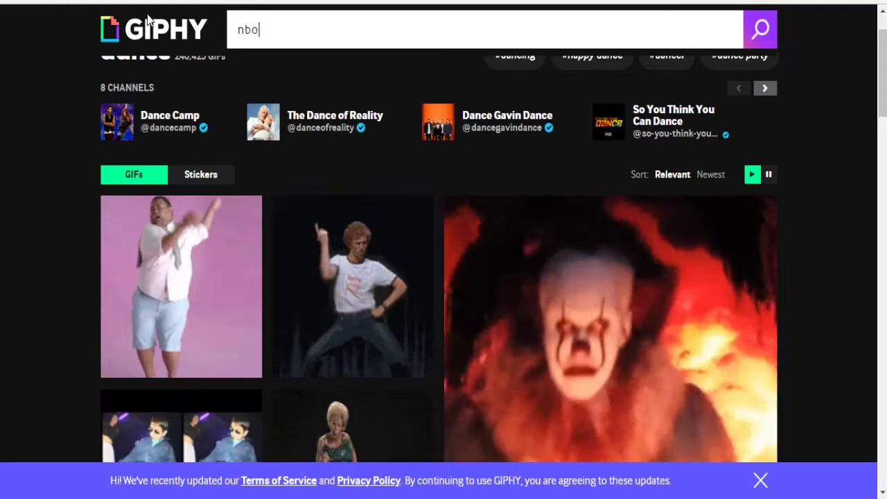
key("BackSpace")
key("BackSpace")
type("o")
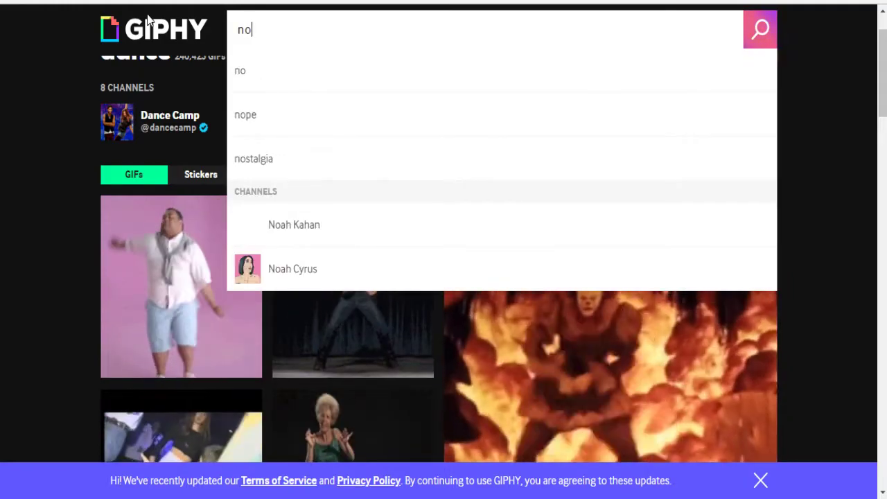
key("Return")
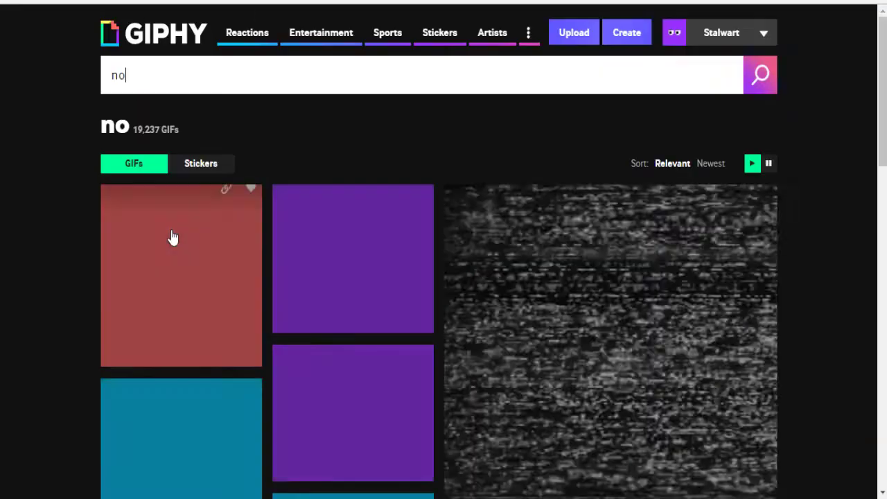
- Copy a reaction GIF's link and place the caret at the end of Counterspell's description
scroll(483, 341, "down", 1)
scroll(483, 341, "down", 5)
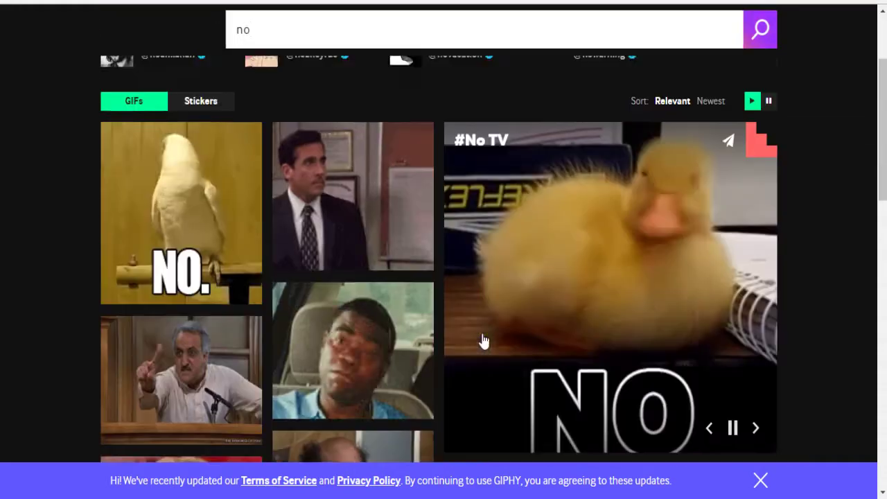
scroll(484, 341, "down", 2)
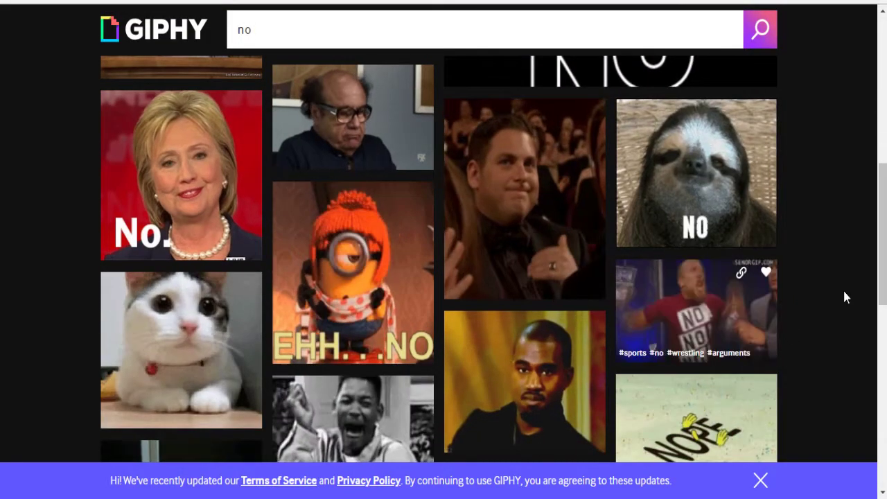
left_click(568, 112)
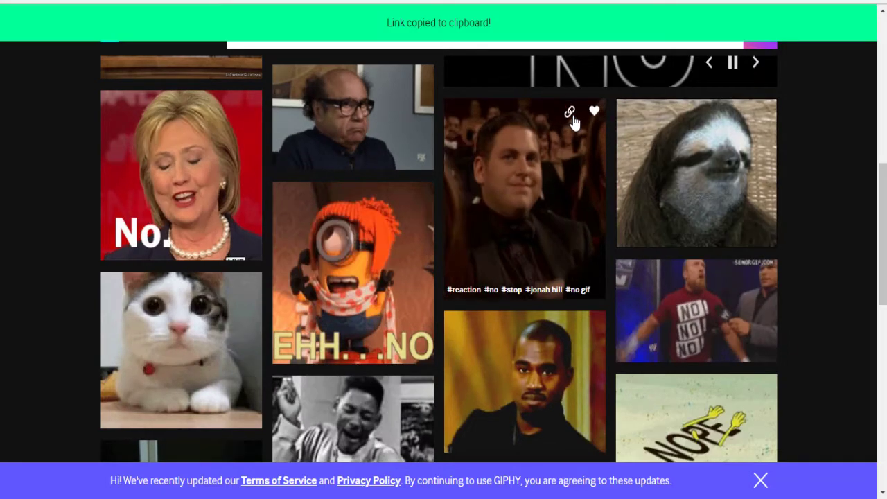
scroll(623, 255, "up", 4)
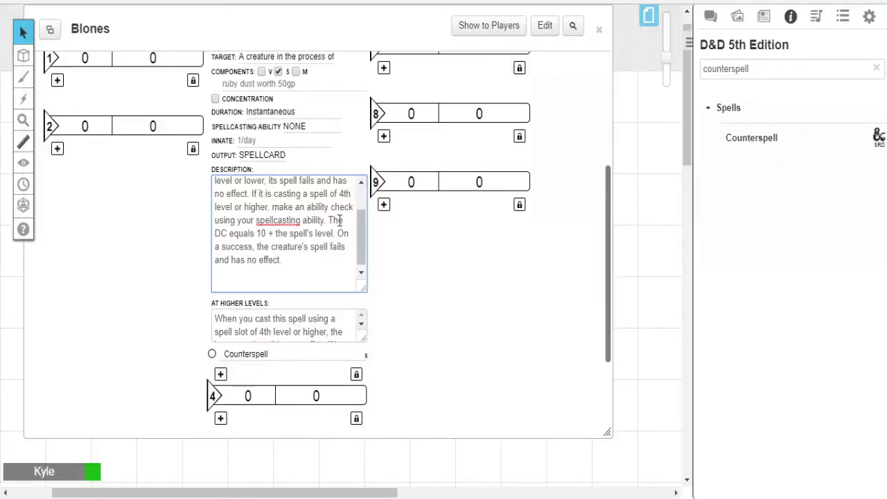
left_click(248, 283)
- Append '[no](<GIF URL>)' to Counterspell's description and collapse the entry
type("[no](")
key("ctrl+v")
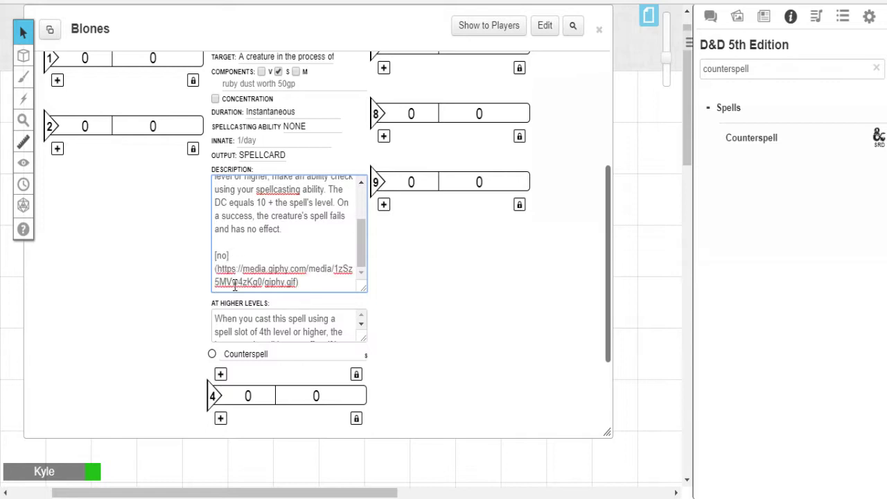
scroll(295, 253, "down", 1)
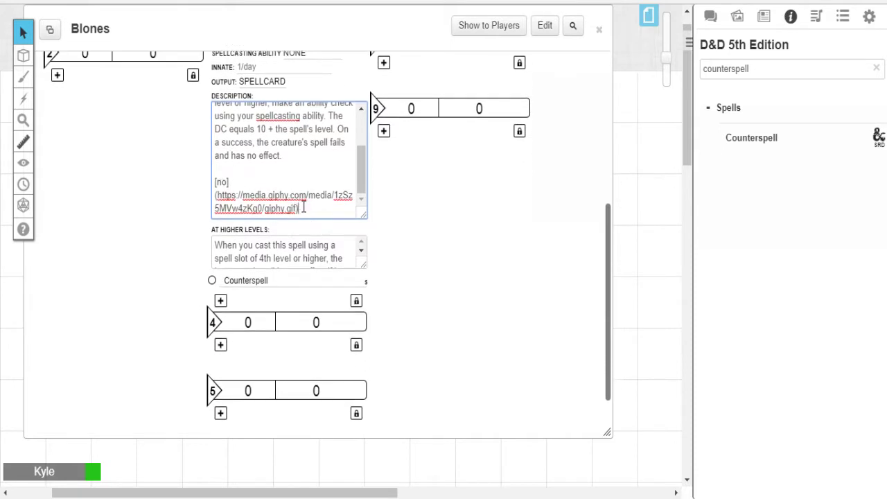
scroll(296, 139, "down", 1)
scroll(296, 138, "up", 2)
scroll(327, 140, "down", 2)
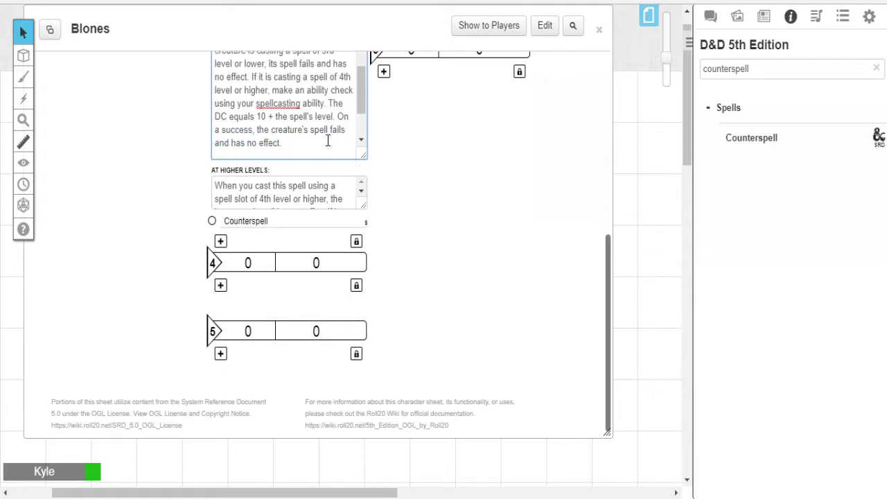
scroll(466, 203, "up", 2)
scroll(447, 204, "up", 3)
scroll(377, 288, "down", 1)
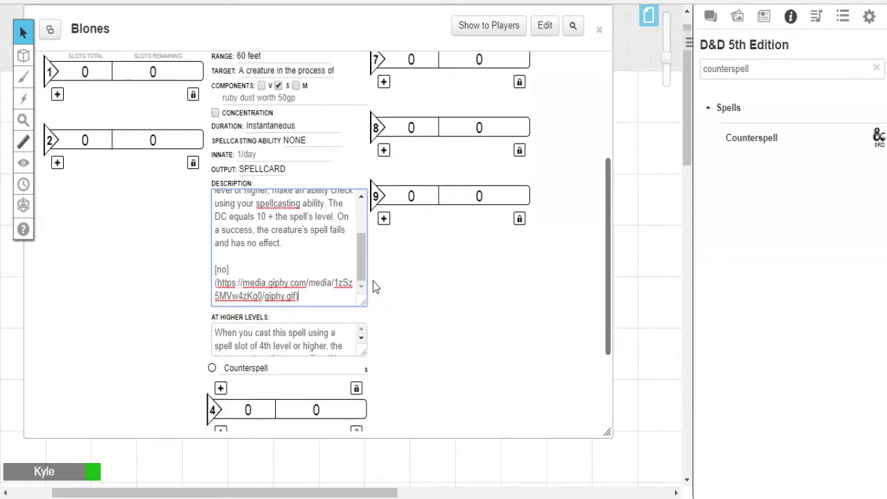
scroll(332, 152, "up", 1)
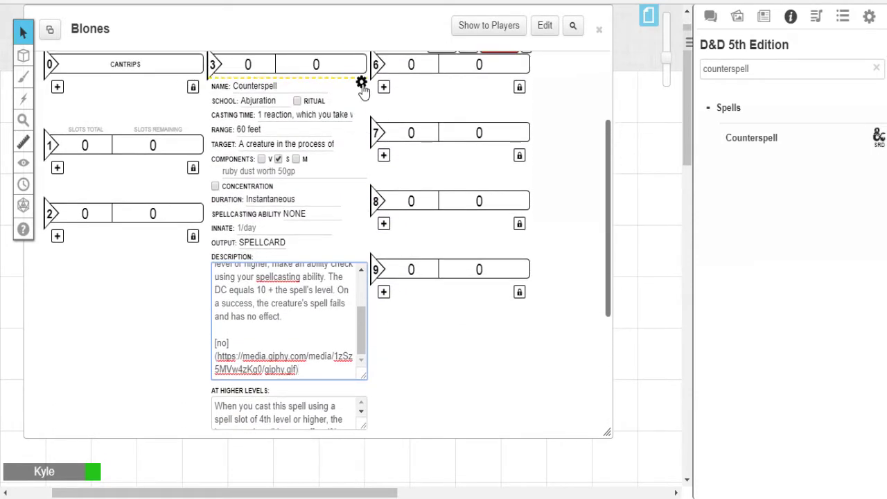
left_click(361, 79)
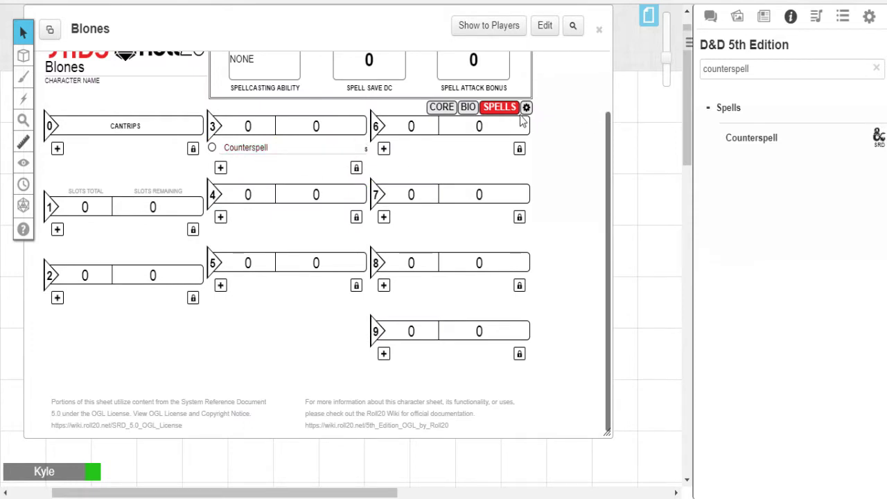
- Cast Counterspell at level 3 and scroll the chat to its spell card with the GIF
left_click(244, 150)
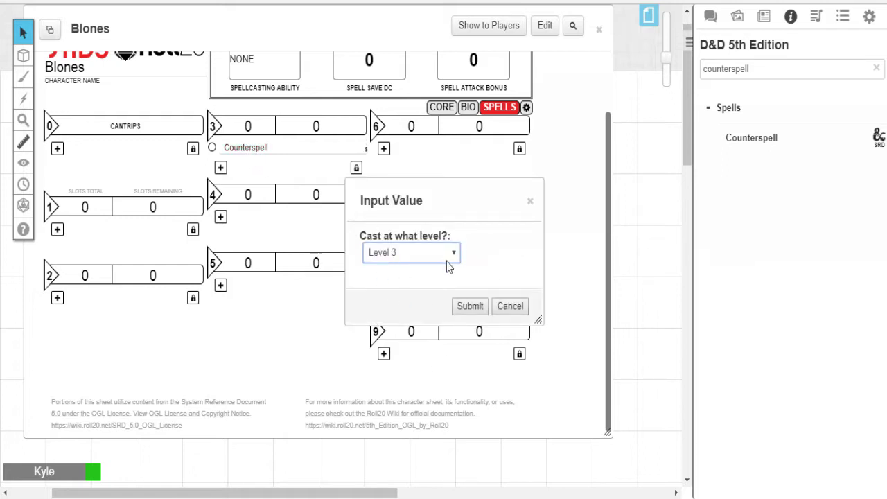
left_click(481, 305)
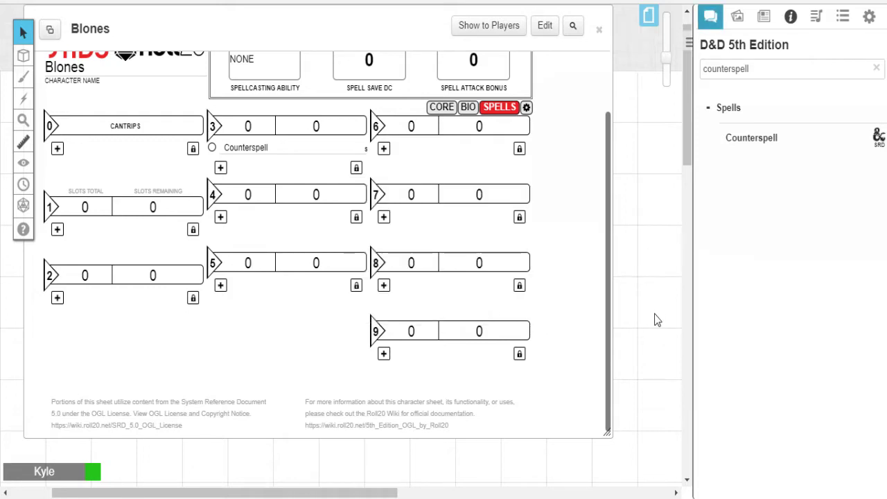
left_click(712, 19)
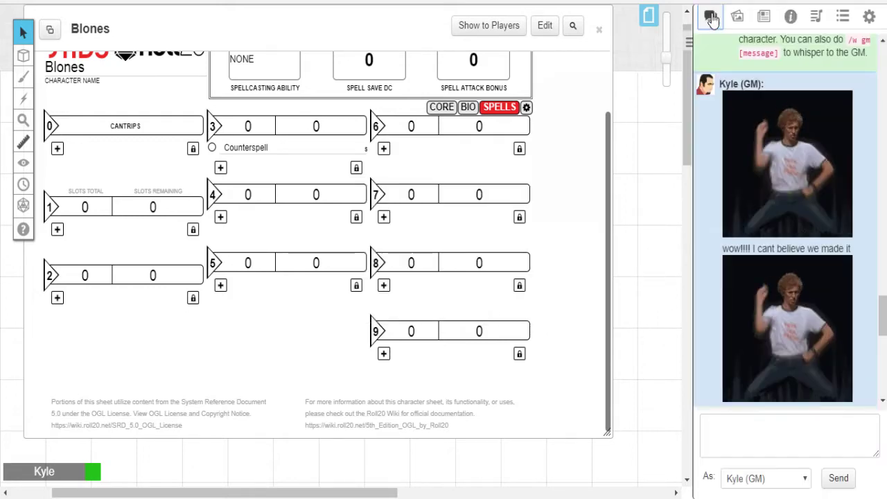
scroll(736, 65, "down", 5)
scroll(795, 167, "down", 4)
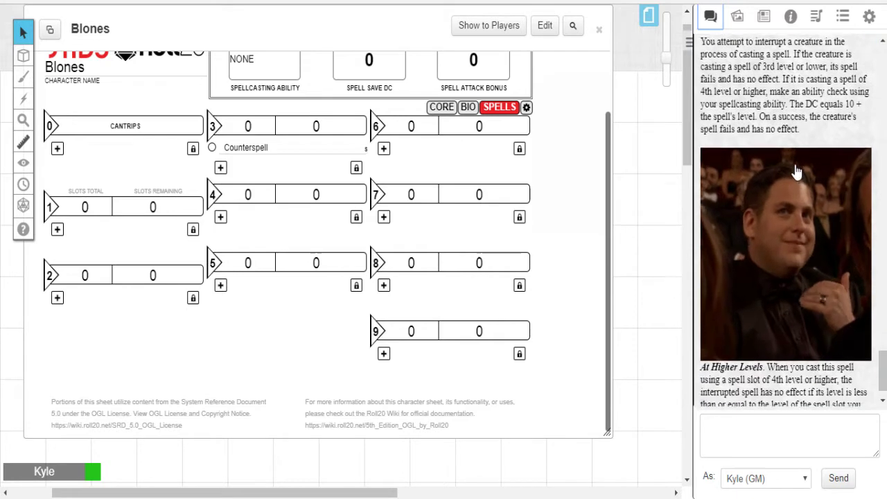
scroll(748, 201, "up", 4)
scroll(790, 189, "down", 1)
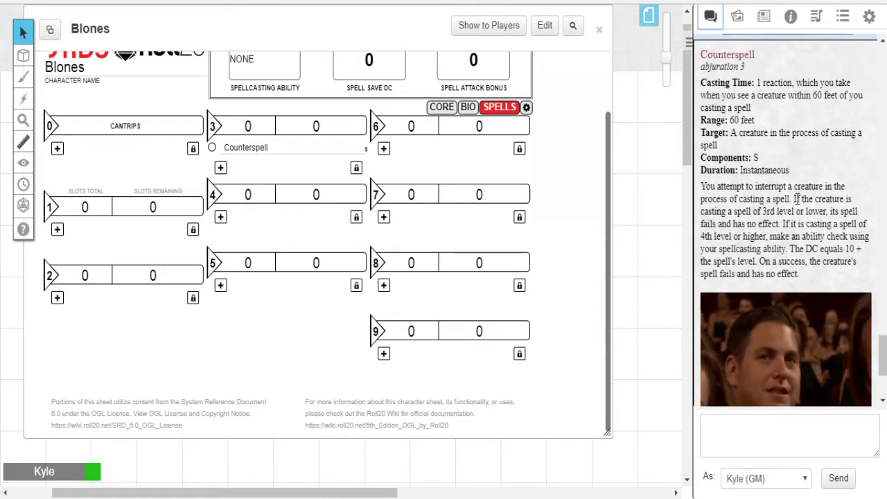
scroll(797, 173, "down", 1)
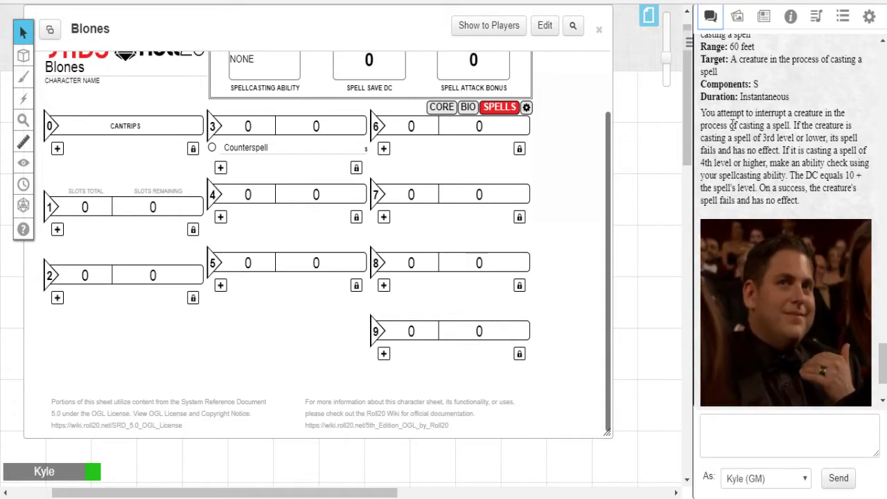
scroll(790, 166, "down", 1)
scroll(765, 264, "down", 1)
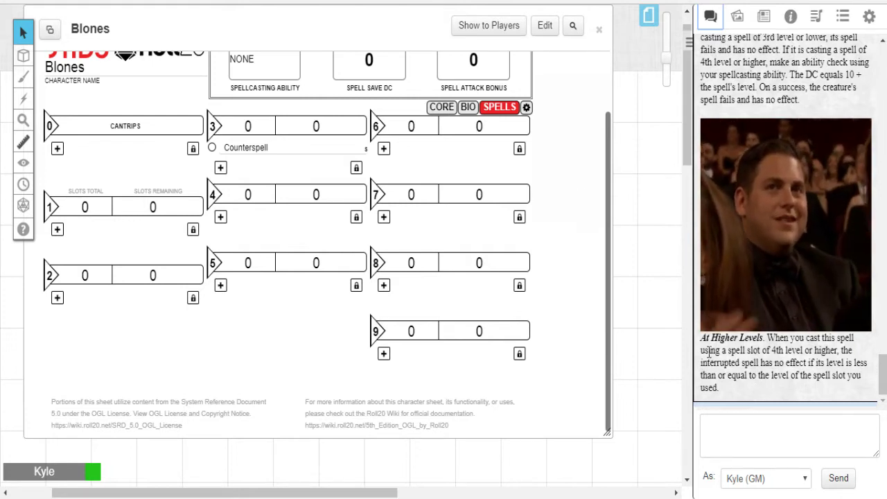
scroll(824, 381, "up", 2)
scroll(850, 404, "down", 4)
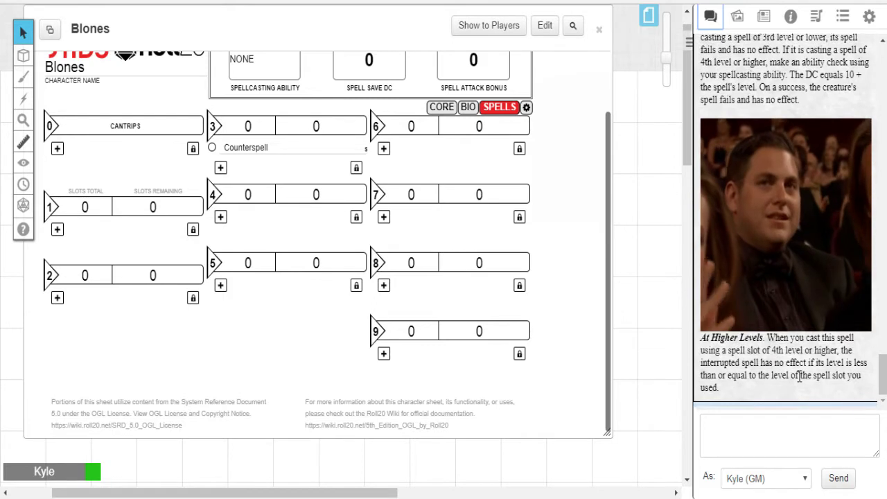